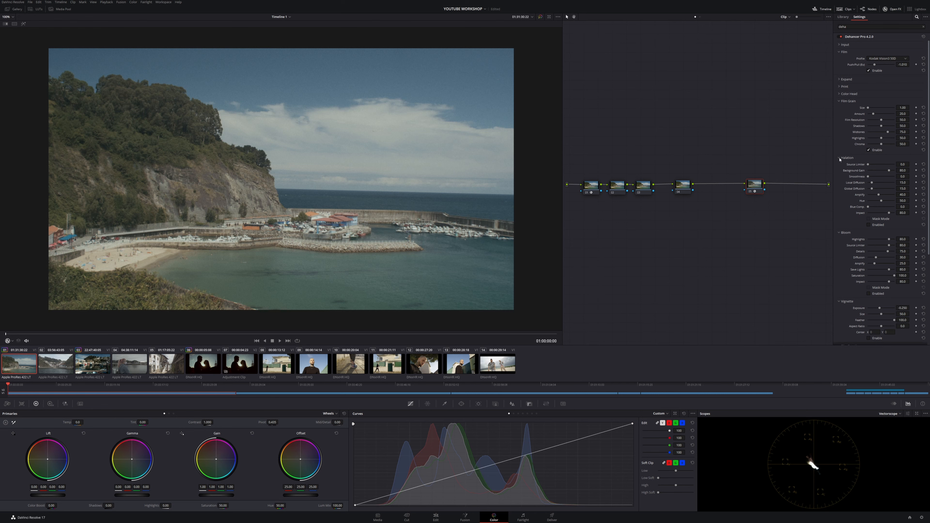
Compare the harbour buildings close up with Halation enabled and disabled, and leave the effect off
left_click(868, 225)
left_click(869, 225)
left_click(869, 225)
scroll(399, 281, "up", 5)
scroll(337, 101, "up", 5)
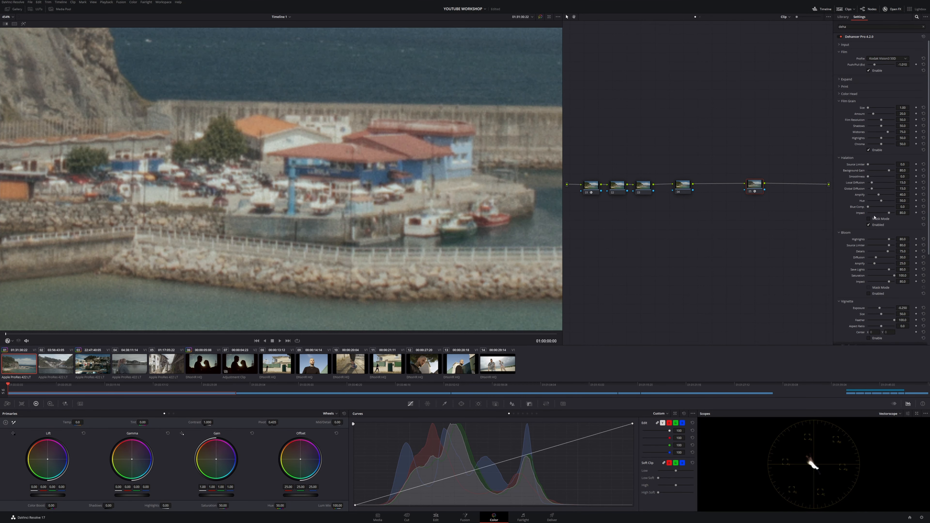
left_click(869, 225)
left_click(869, 225)
left_click(869, 225)
left_click(869, 225)
left_click(869, 225)
scroll(315, 198, "down", 5)
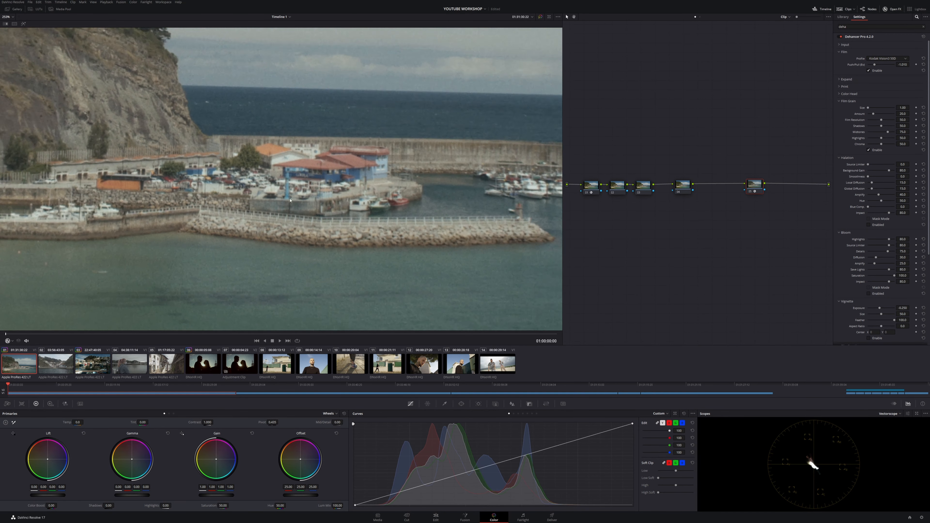
scroll(322, 195, "down", 6)
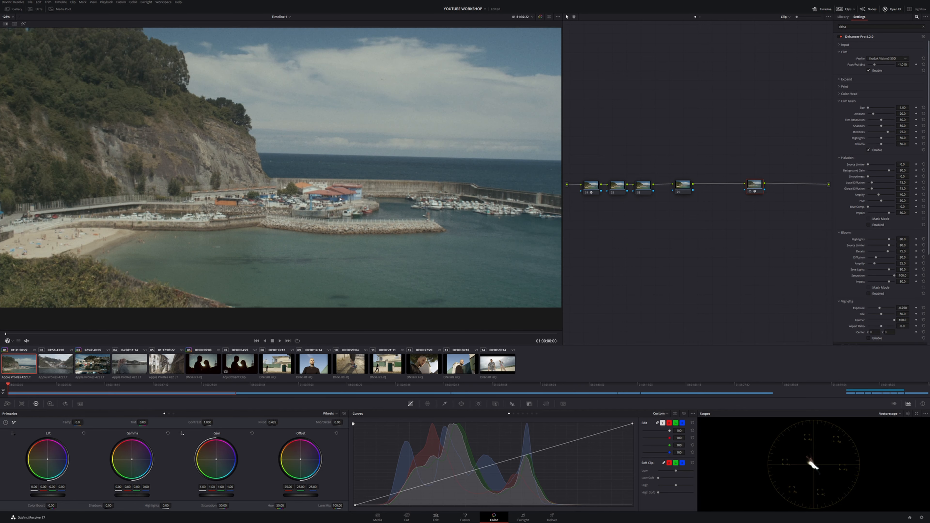
left_click_drag(336, 191, 357, 218)
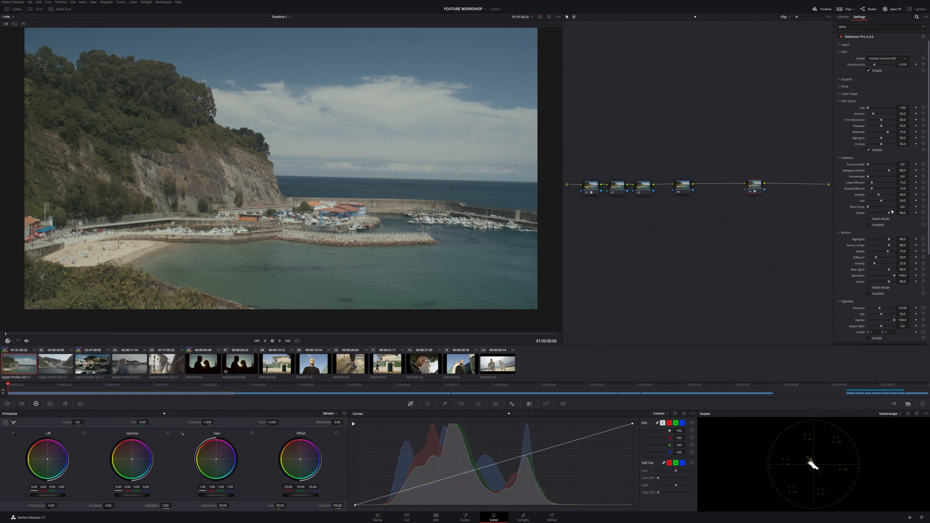
Enable Bloom and compare the harbour detail with the effect off and on, keeping it enabled
scroll(849, 207, "down", 1)
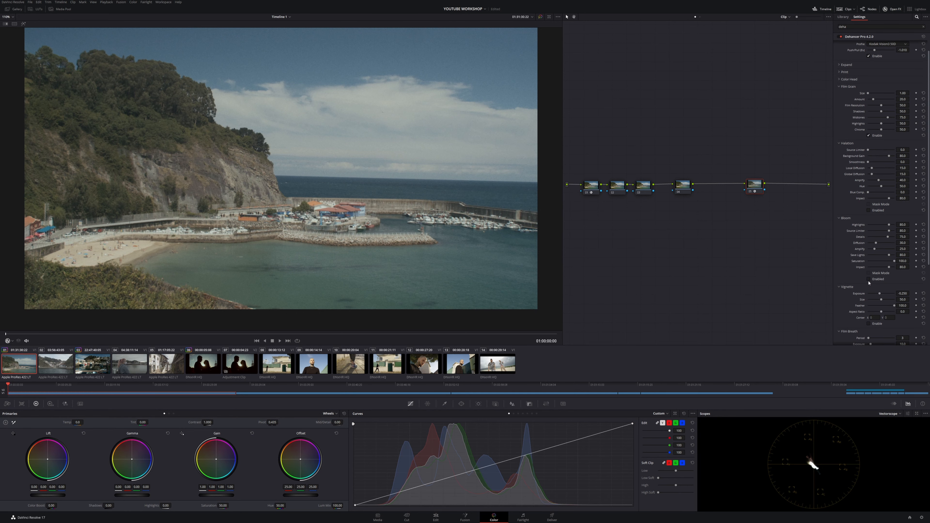
left_click(869, 279)
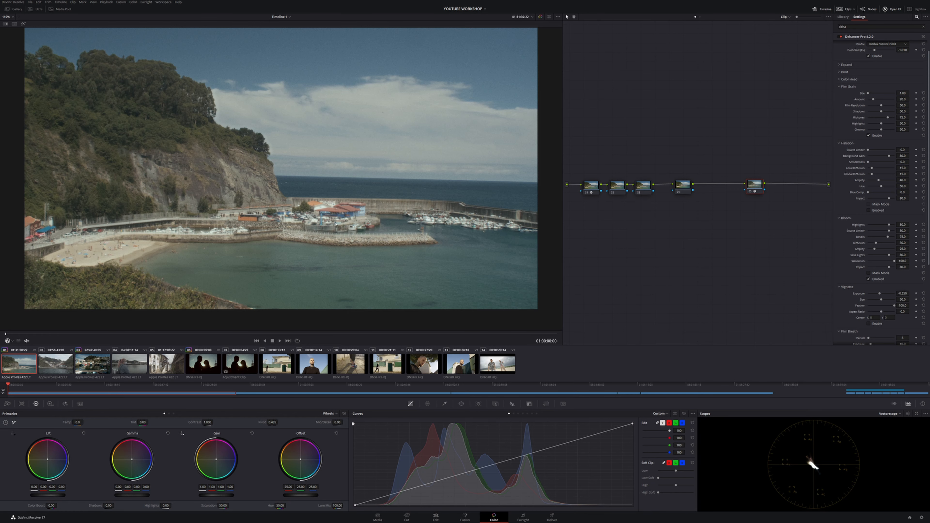
scroll(336, 224, "up", 8)
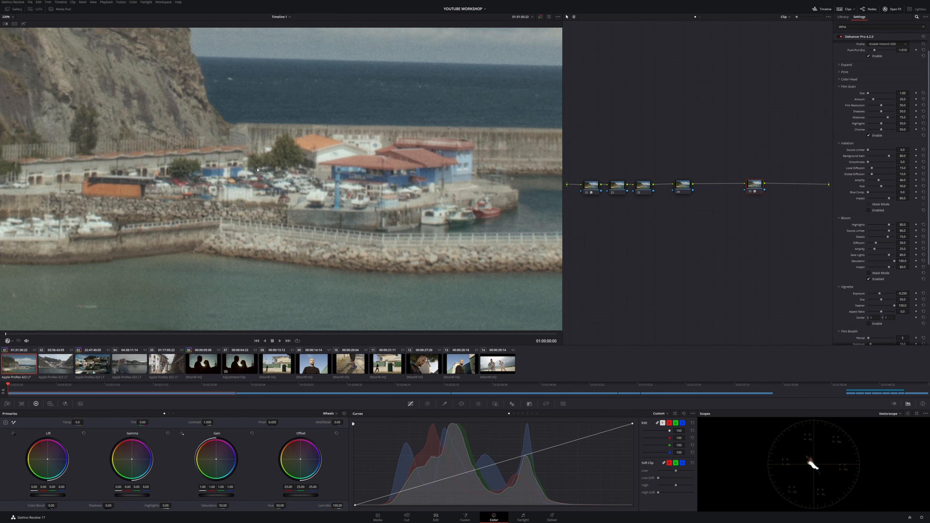
scroll(257, 170, "up", 2)
left_click(868, 280)
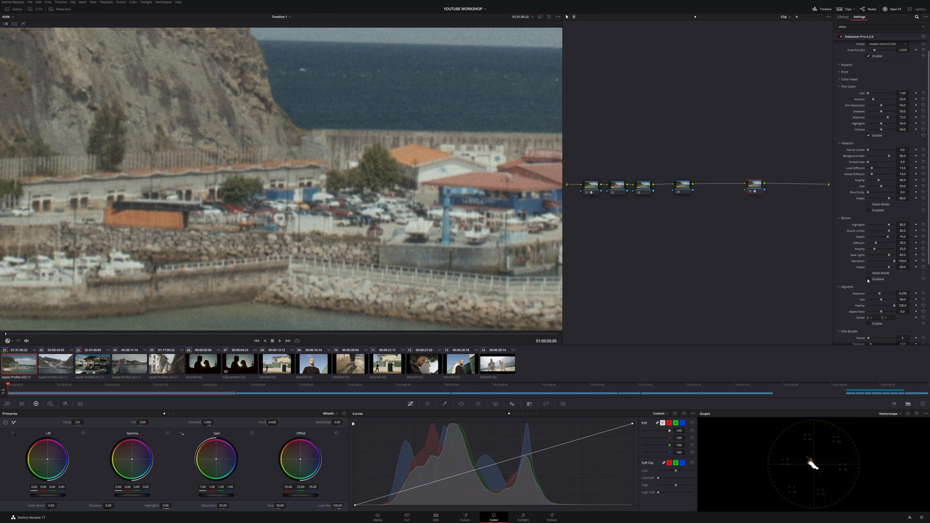
left_click(869, 280)
left_click(869, 280)
left_click(868, 280)
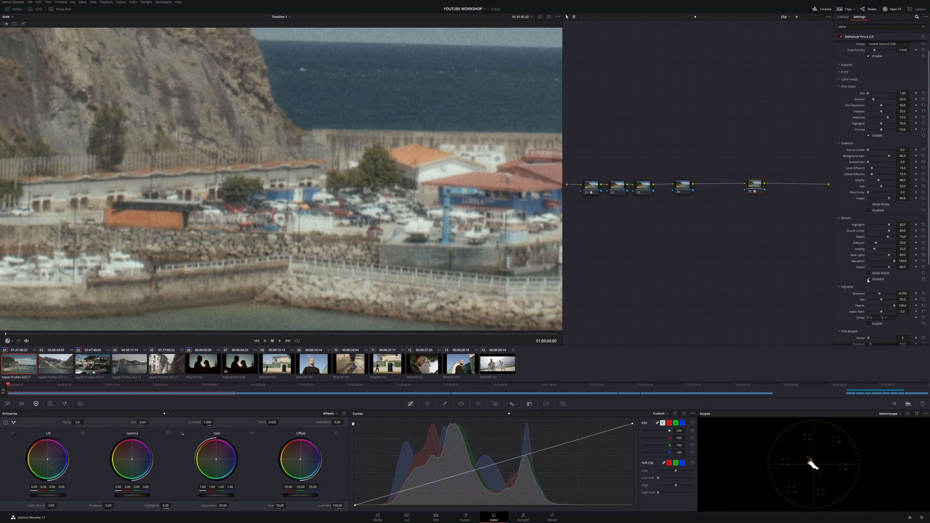
scroll(316, 190, "down", 6)
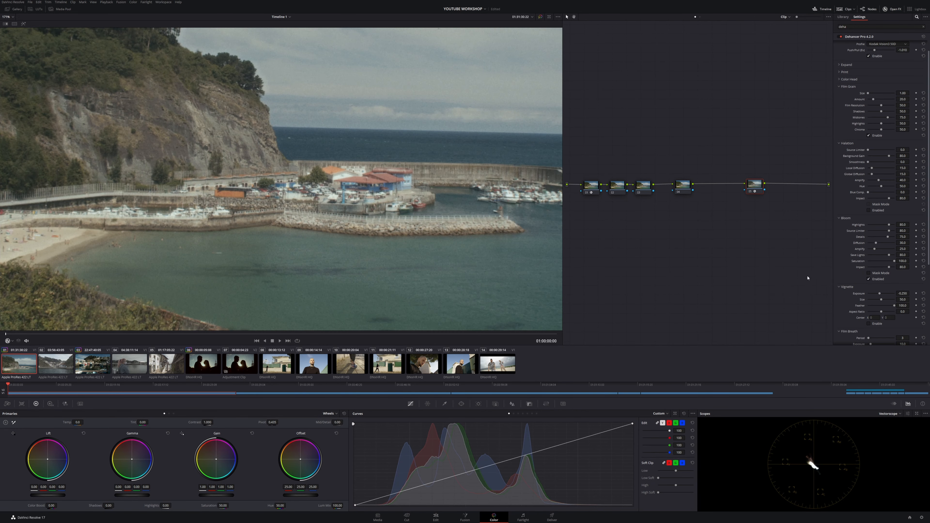
scroll(286, 159, "down", 4)
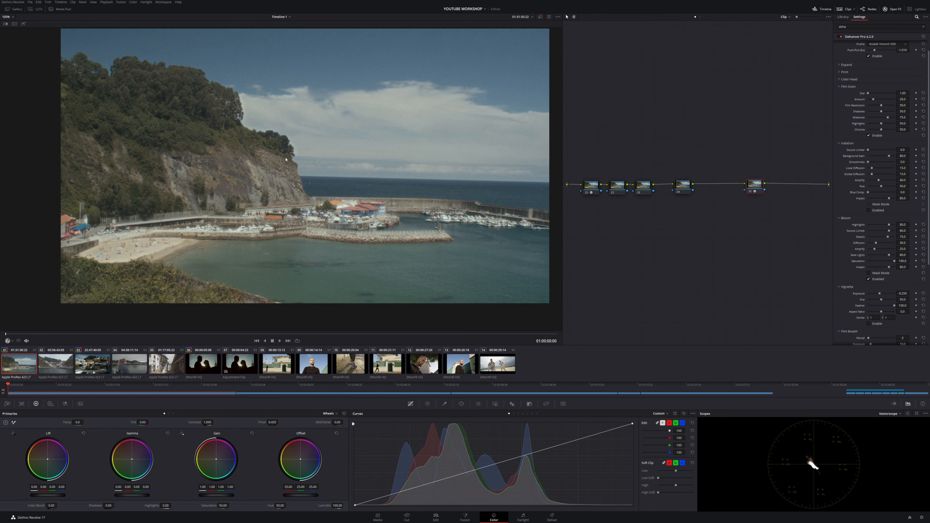
left_click_drag(286, 160, 284, 167)
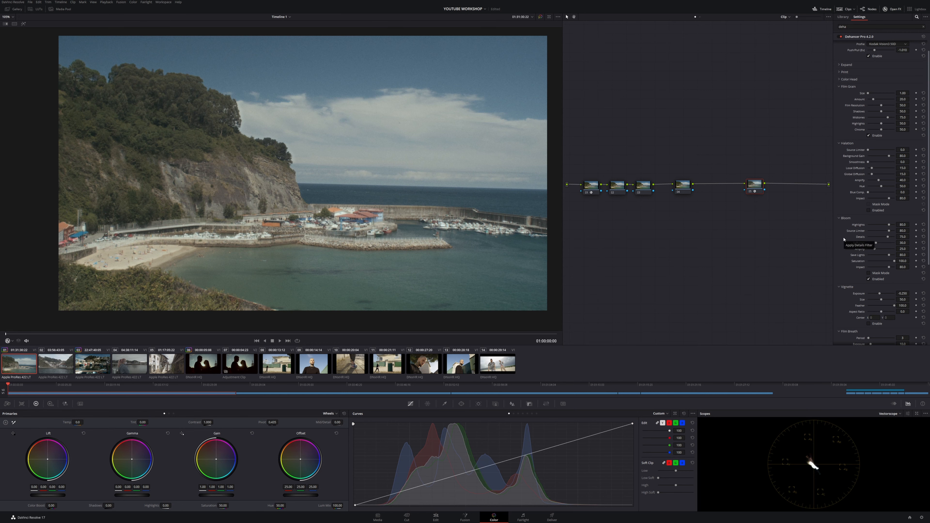
Try a vignette with exposure at about 0.422, compare it on and off, leave it disabled and collapse its settings
scroll(843, 239, "down", 3)
scroll(846, 239, "down", 2)
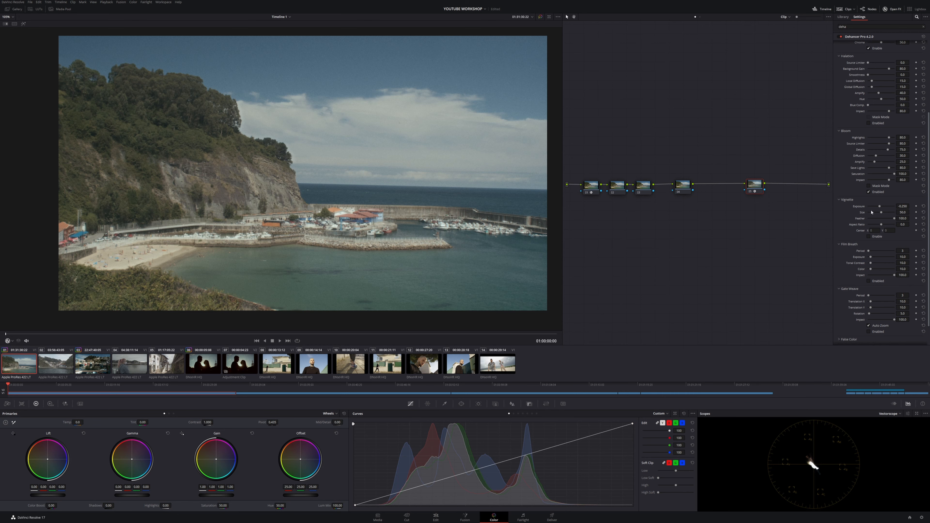
left_click_drag(879, 207, 876, 208)
left_click(869, 236)
left_click_drag(880, 210, 885, 211)
left_click(870, 237)
left_click(869, 237)
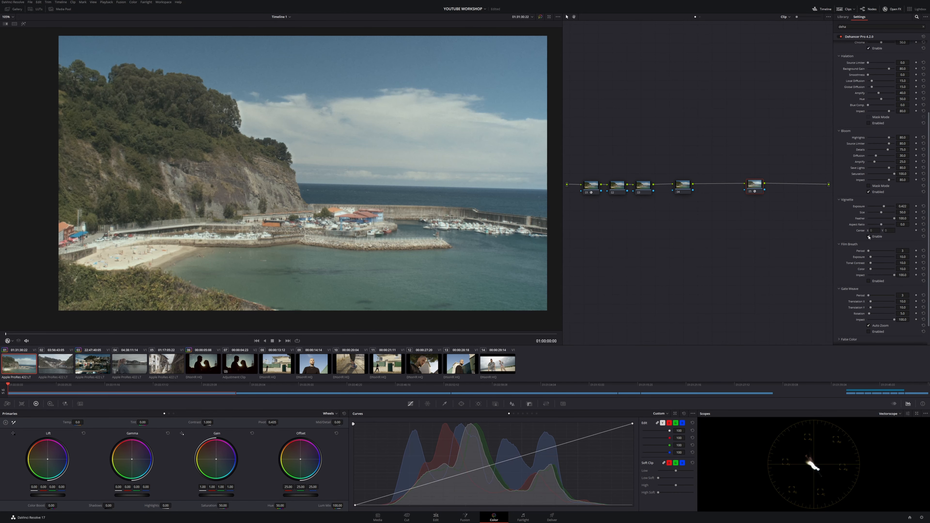
left_click(869, 237)
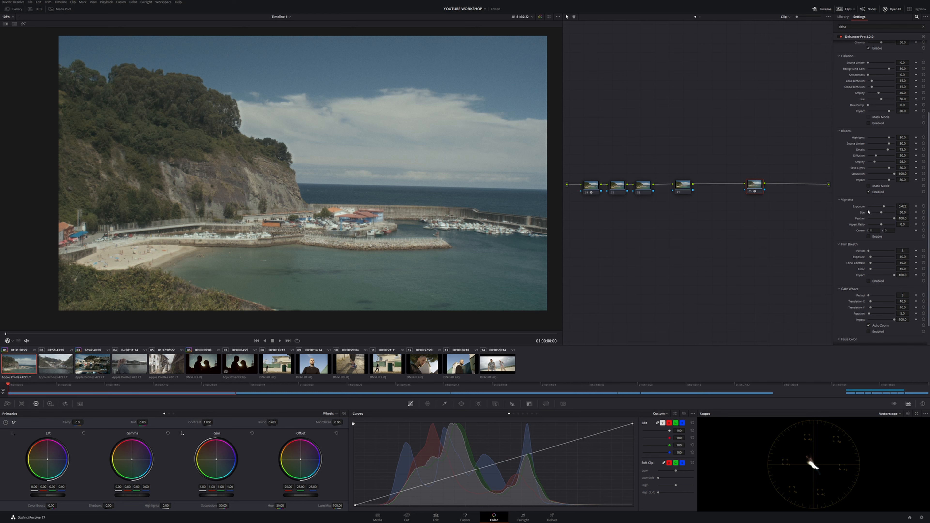
left_click(842, 200)
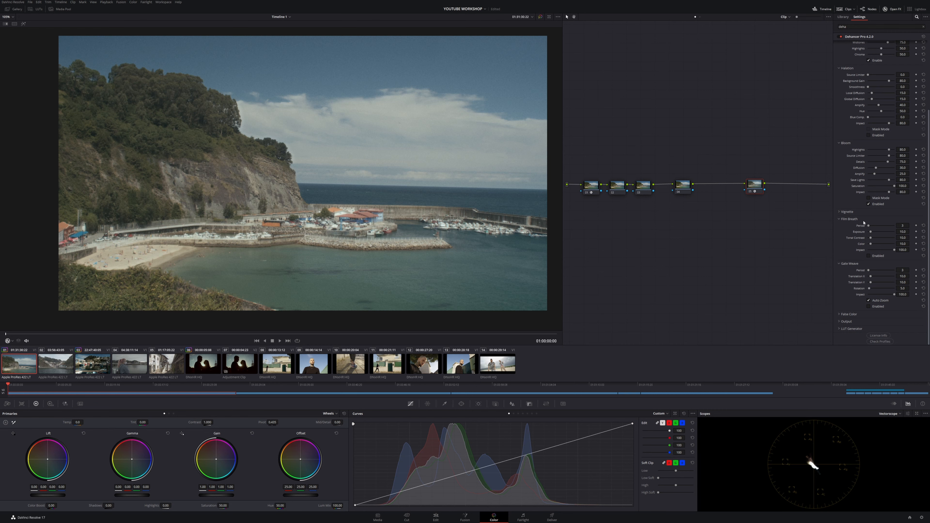
Enable Film Breath, try a period of 23 and exposure of about 40, and scrub the clip to check the flicker
left_click(869, 256)
left_click_drag(869, 226, 873, 228)
left_click_drag(45, 337, 201, 334)
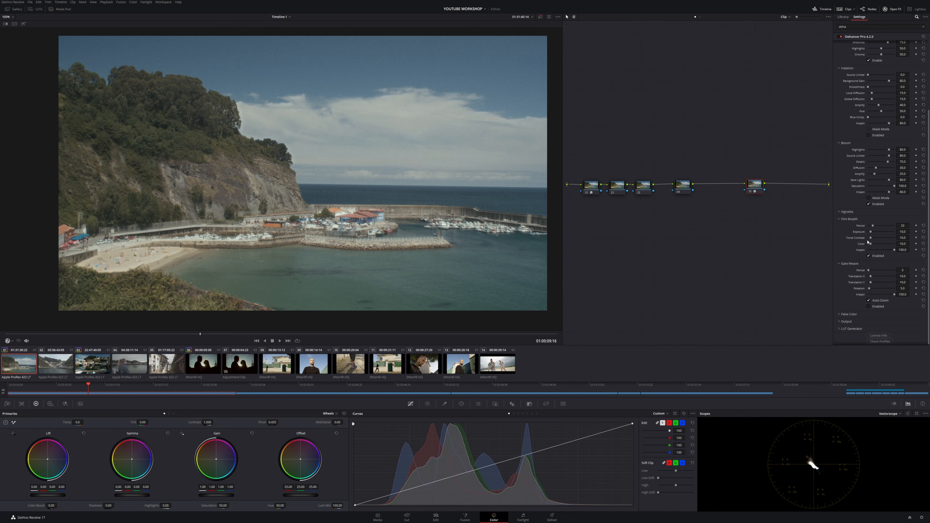
left_click_drag(871, 234, 879, 235)
left_click_drag(45, 338, 194, 333)
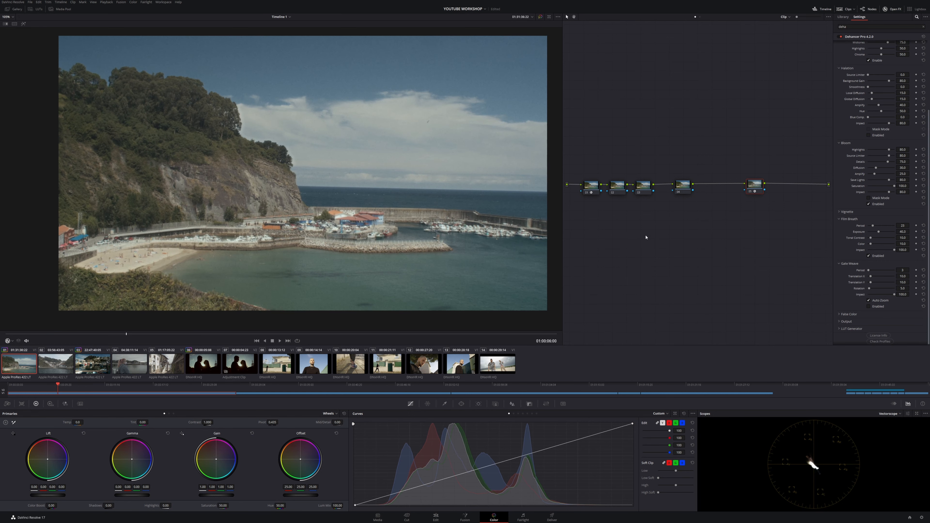
Test Film Breath over the clip at exposure 100 and period 1, and readjust its period and exposure to about 24.8
left_click_drag(875, 233, 925, 237)
left_click_drag(870, 227, 865, 227)
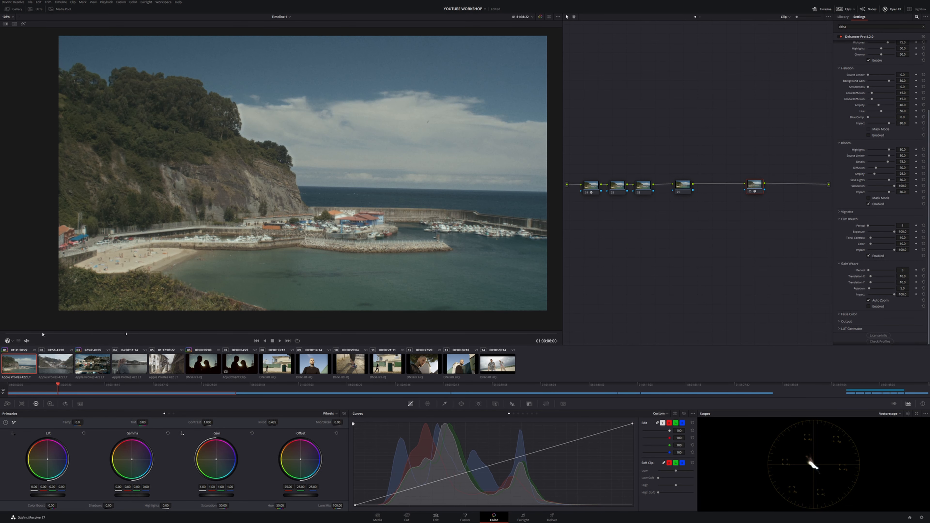
left_click(62, 334)
left_click_drag(63, 337, 256, 333)
left_click(873, 232)
left_click(870, 226)
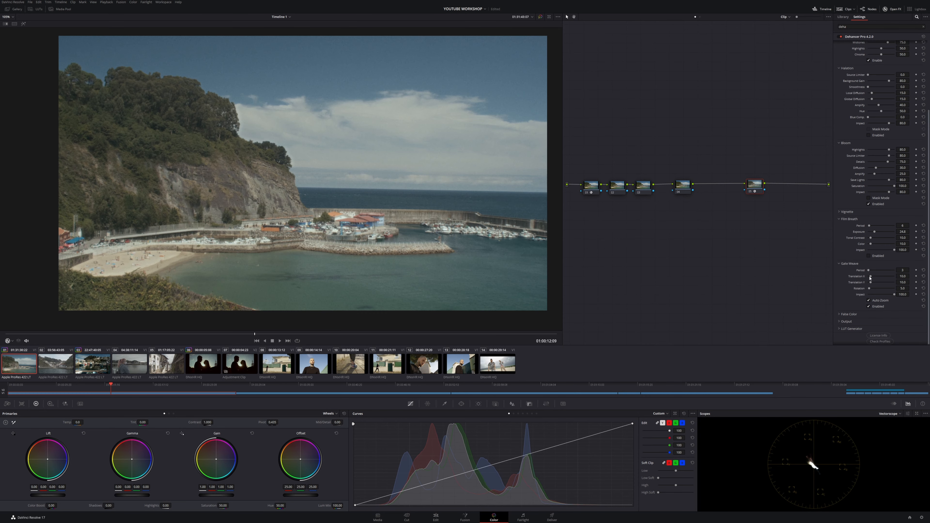
Set Gate Weave's Translation X to 17.5 and Translation Y to 23.0, and scrub the clip to check the movement
left_click_drag(871, 277, 874, 283)
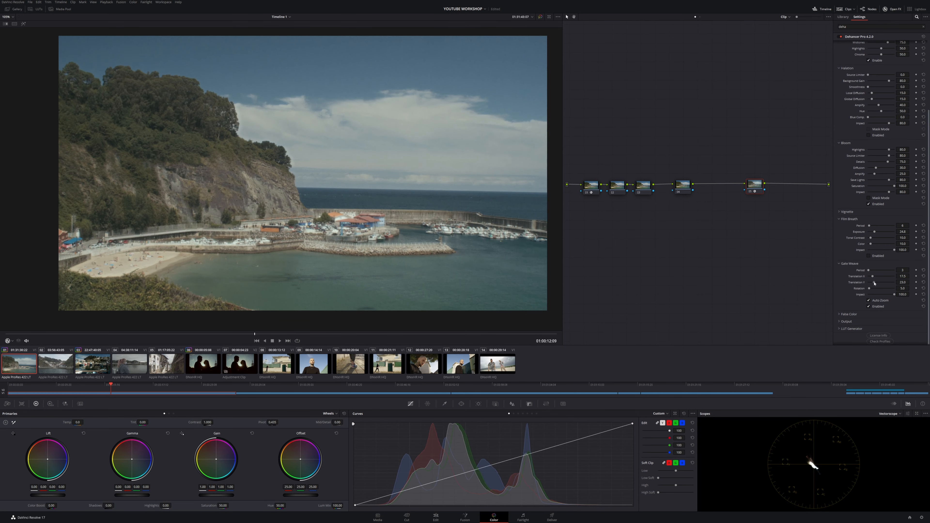
left_click_drag(89, 338, 215, 337)
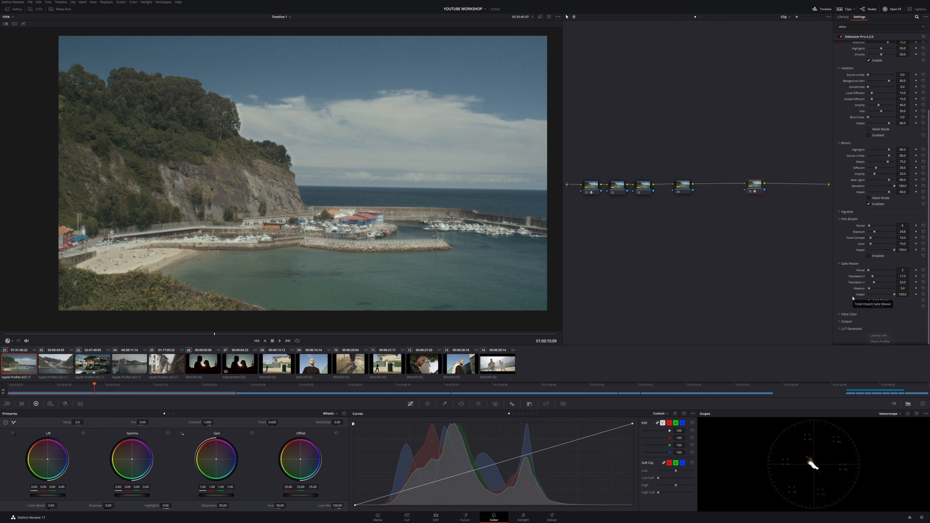
Expand the False Color and Output settings and examine the false colour option and the Total Impact control
scroll(864, 201, "up", 5)
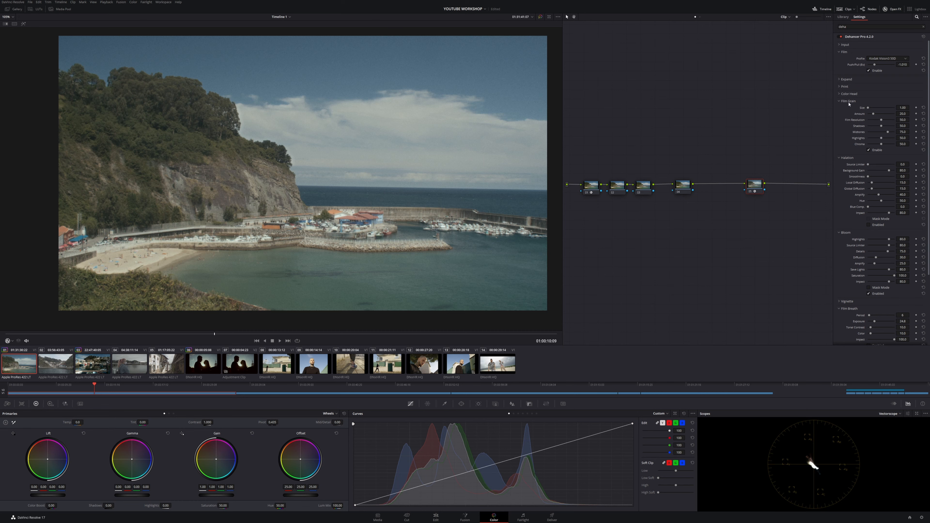
scroll(857, 243, "down", 5)
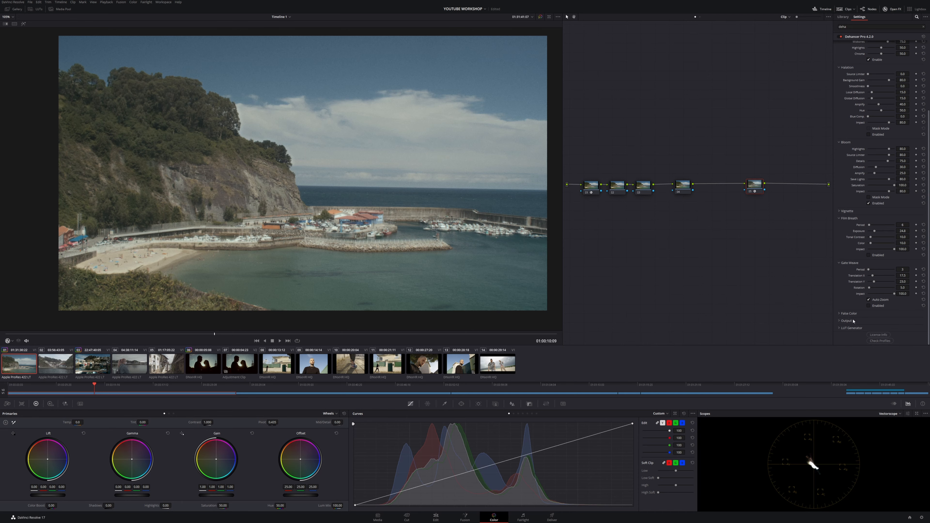
left_click(839, 313)
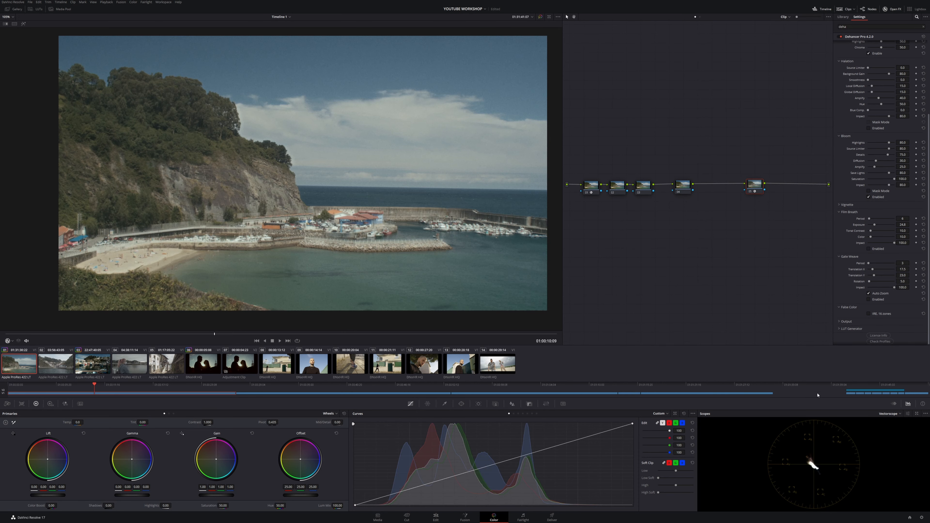
scroll(845, 272, "down", 1)
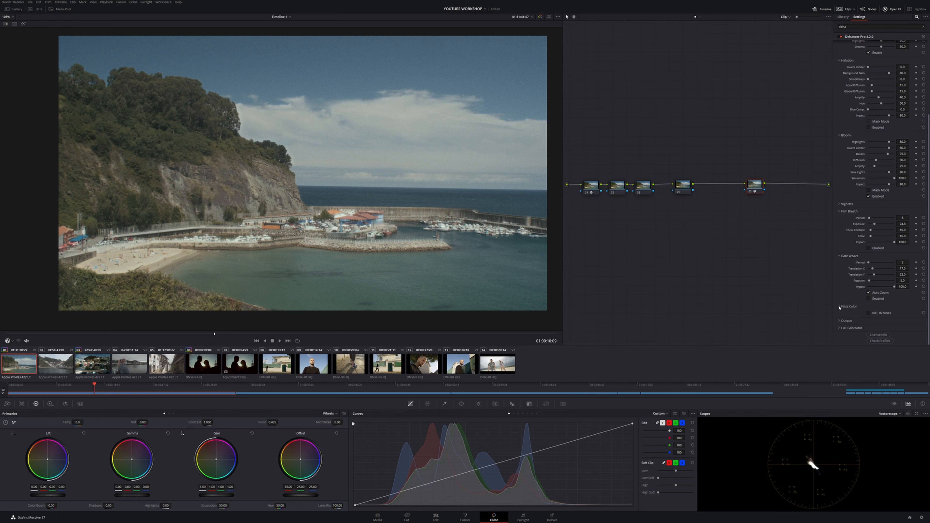
left_click(839, 322)
left_click_drag(894, 329, 915, 331)
scroll(851, 333, "down", 1)
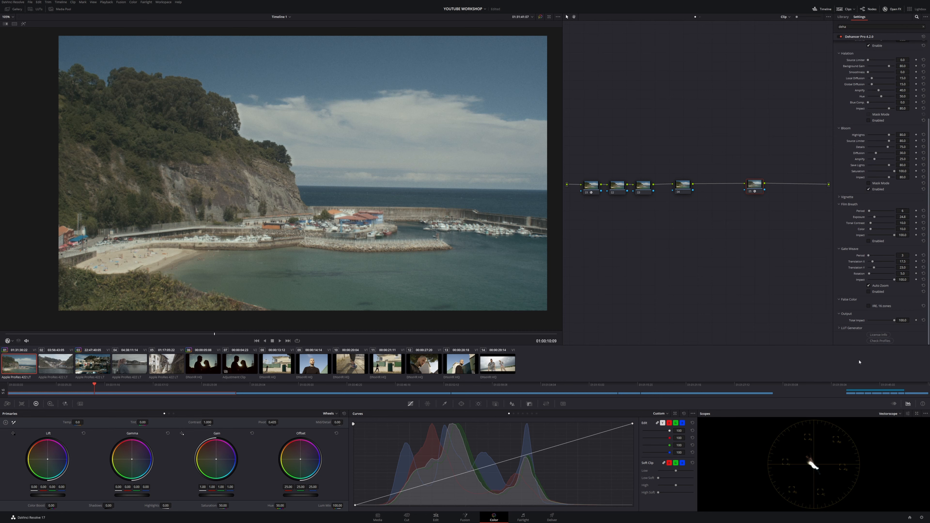
Review the film effect settings from Film Grain to Output and enable Halation
scroll(869, 108, "up", 3)
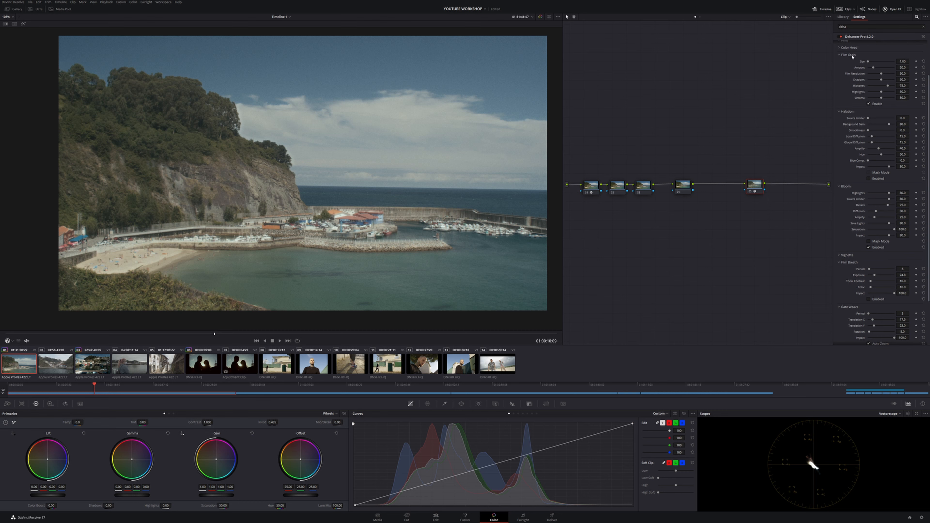
scroll(860, 124, "up", 2)
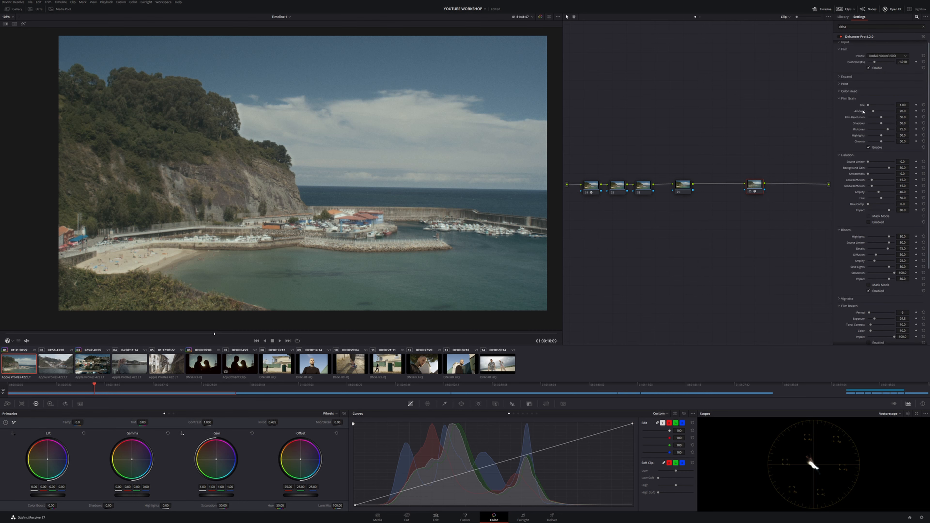
scroll(871, 195, "down", 1)
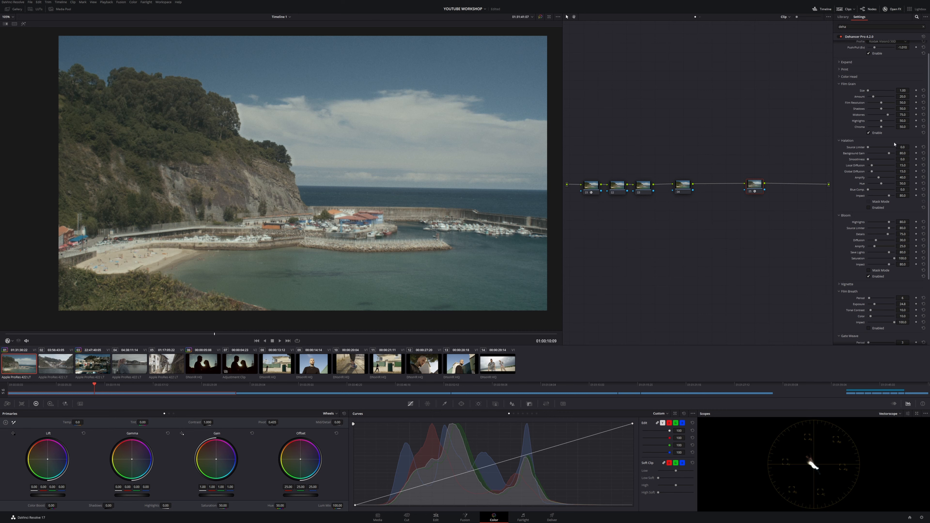
scroll(857, 160, "up", 1)
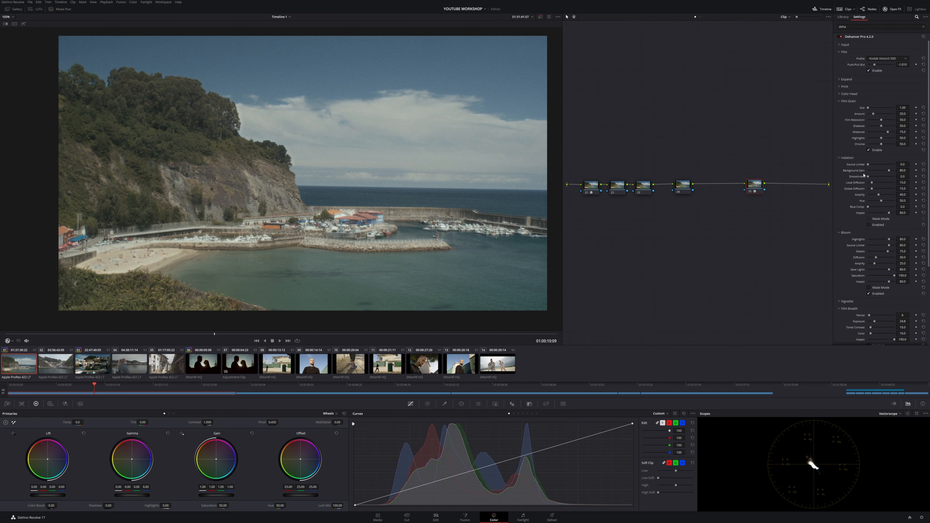
scroll(875, 216, "down", 6)
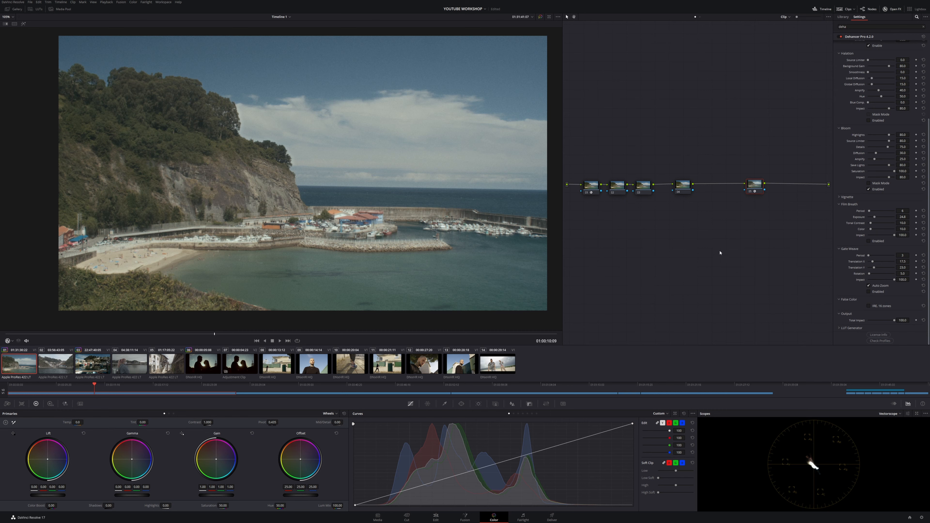
scroll(865, 208, "up", 6)
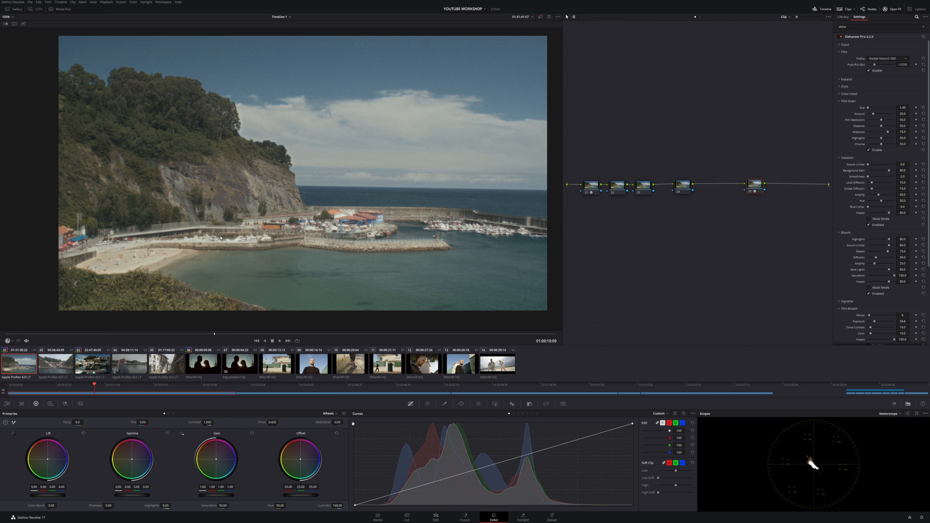
Darken the shadows on the second node by lowering its master Lift
left_click(619, 184)
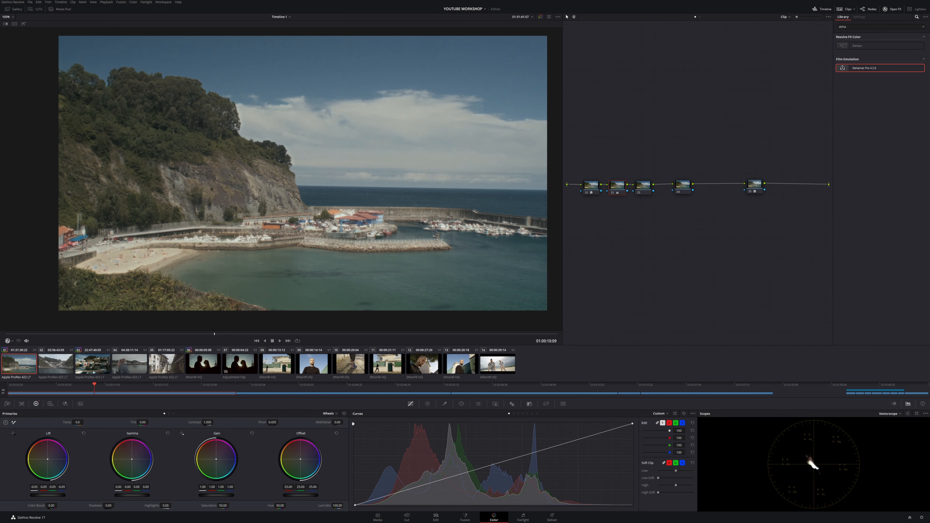
left_click_drag(47, 495, 40, 496)
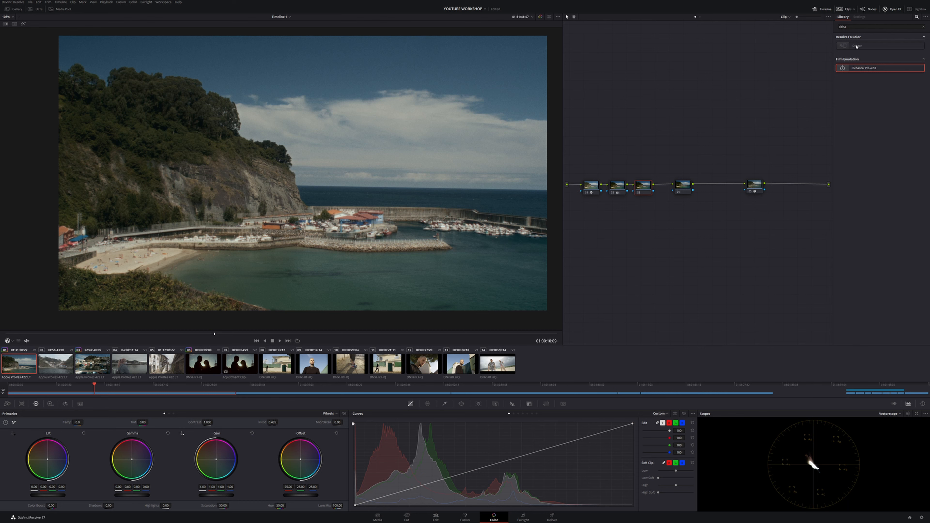
Try a cooler colour temperature on the third node, and reset its Temp to 0
left_click(753, 182)
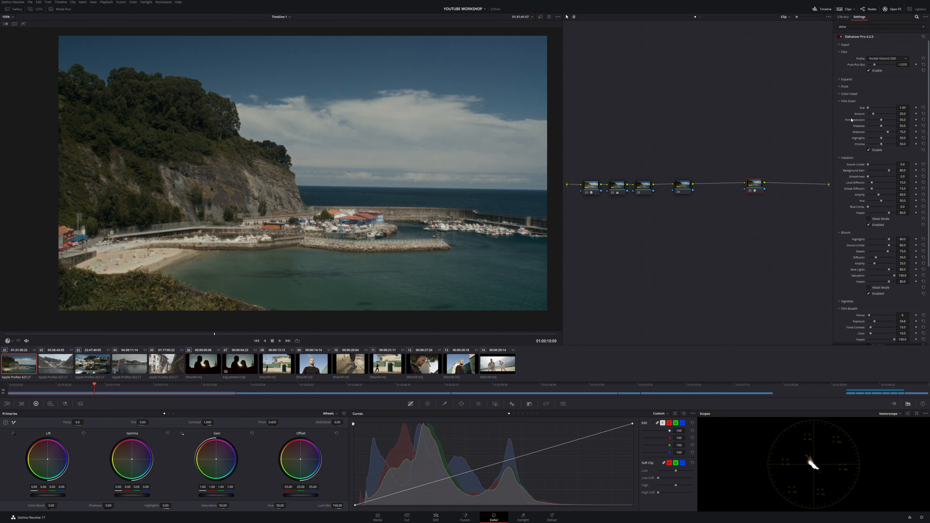
left_click(643, 185)
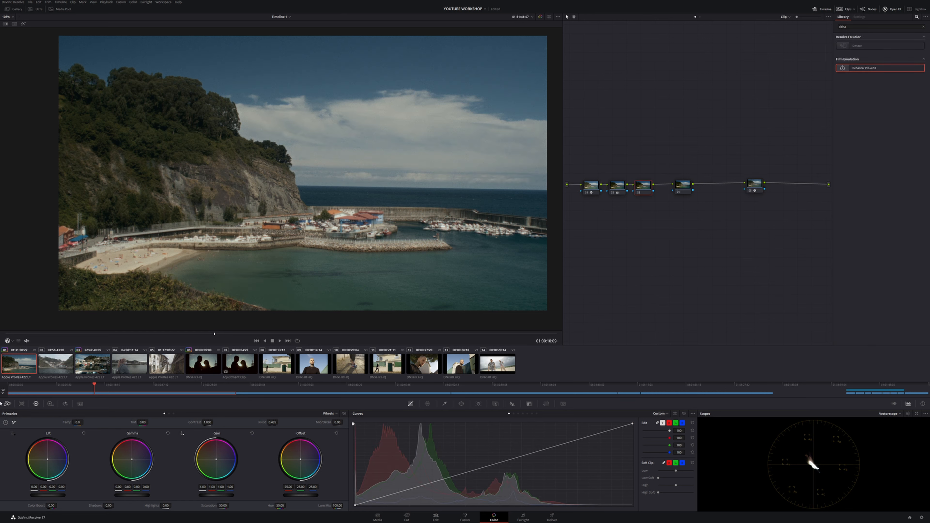
left_click_drag(80, 423, 70, 424)
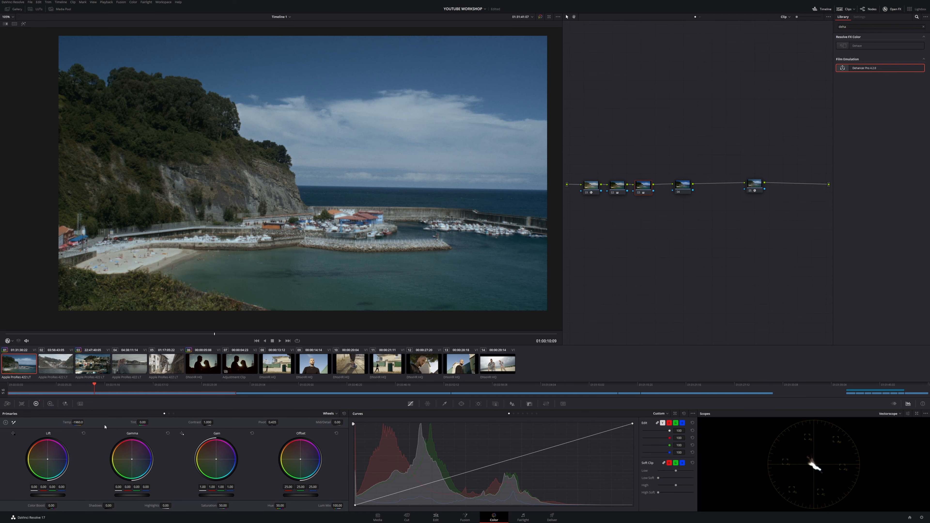
left_click(78, 423)
type("0")
key("Return")
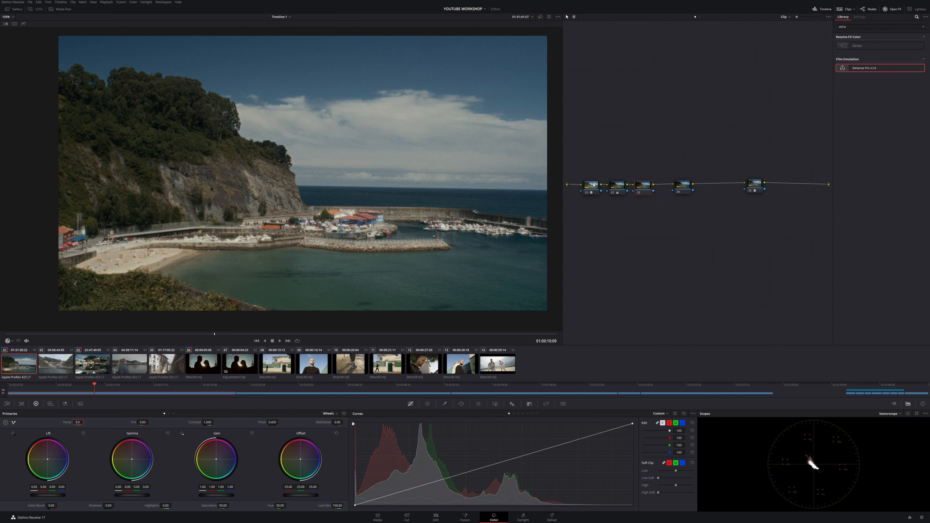
Raise the saturation on the third node to enrich the harbour image's colours
left_click(682, 187)
left_click(223, 506)
type("6")
key("Return")
Move the fourth node closer to the third and open the Hue Vs Hue curve for it
left_click(683, 185)
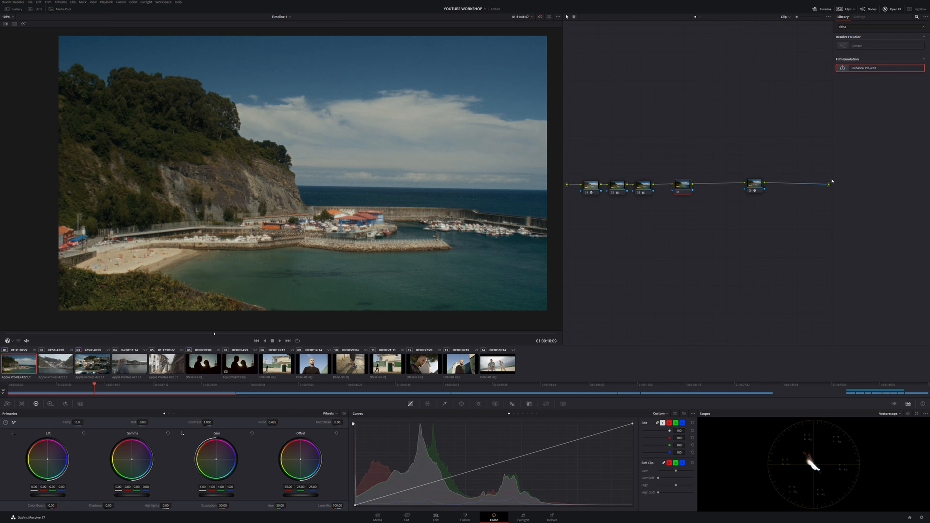
left_click_drag(685, 187, 678, 188)
left_click(514, 413)
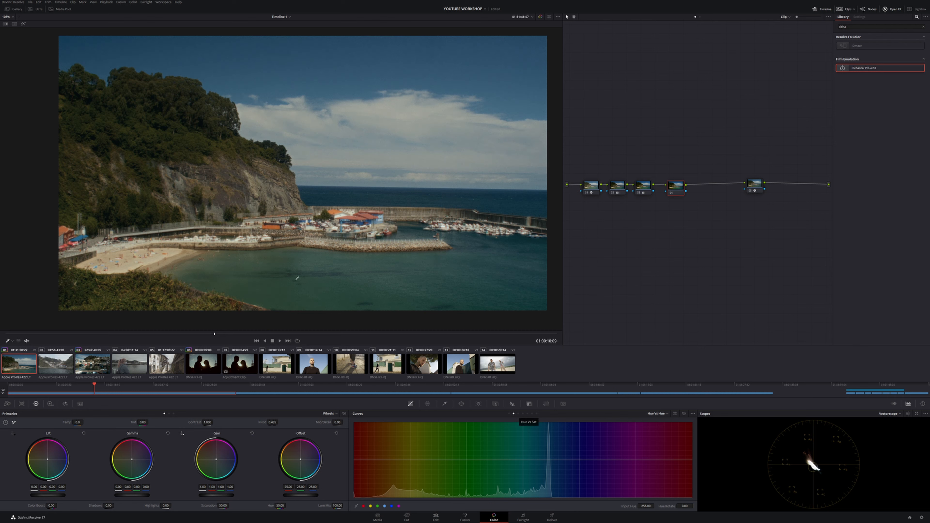